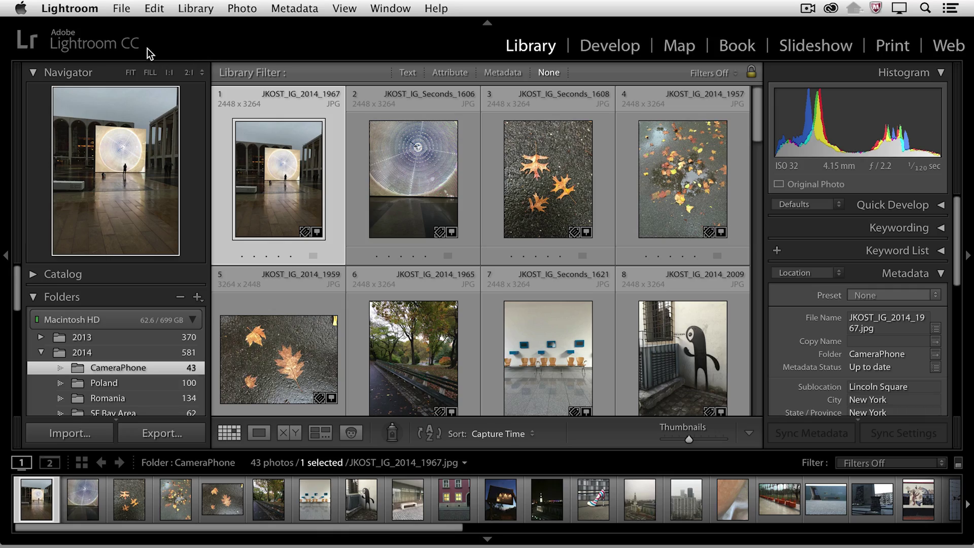
# - Resume the paused Address Lookup from the identity plate's background-tasks menu
pyautogui.moveTo(129, 45)
pyautogui.click(146, 46)
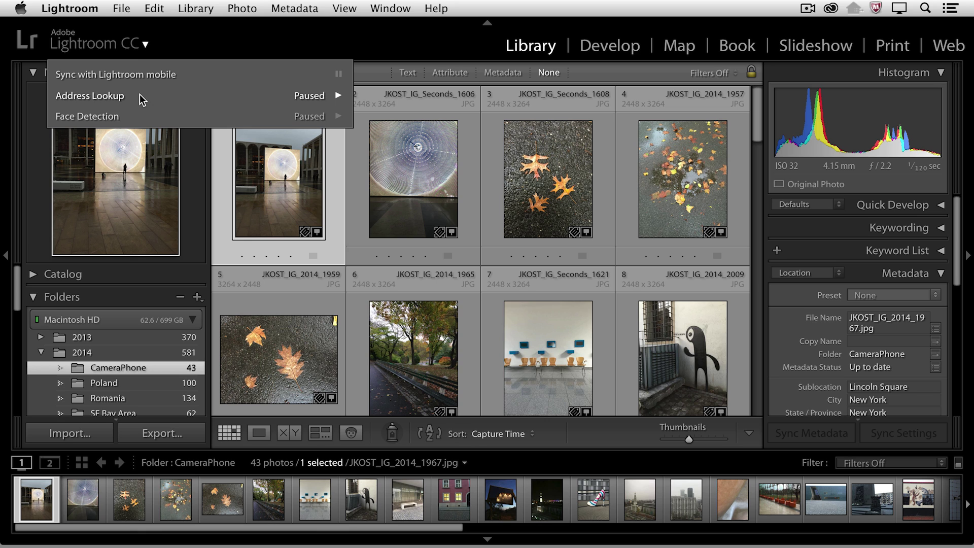
pyautogui.click(312, 99)
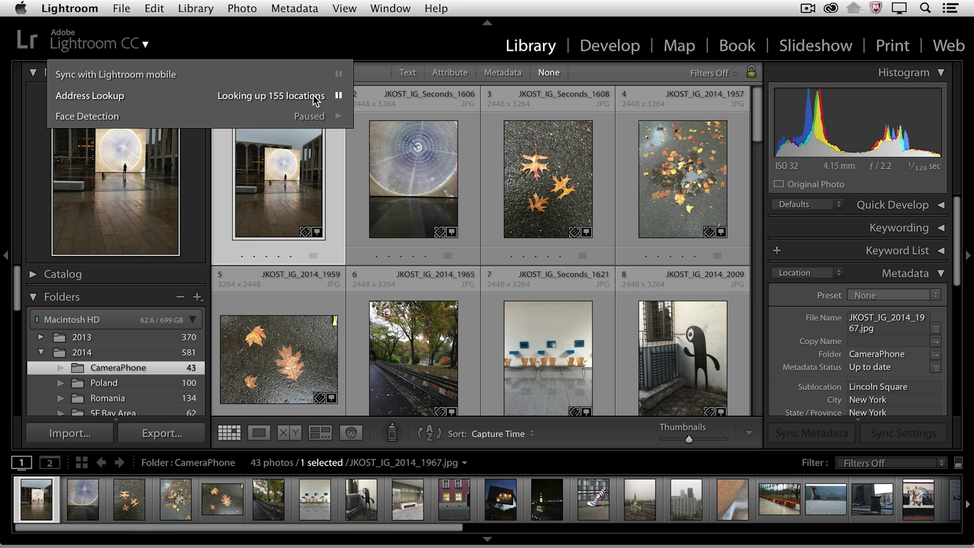
pyautogui.moveTo(316, 99)
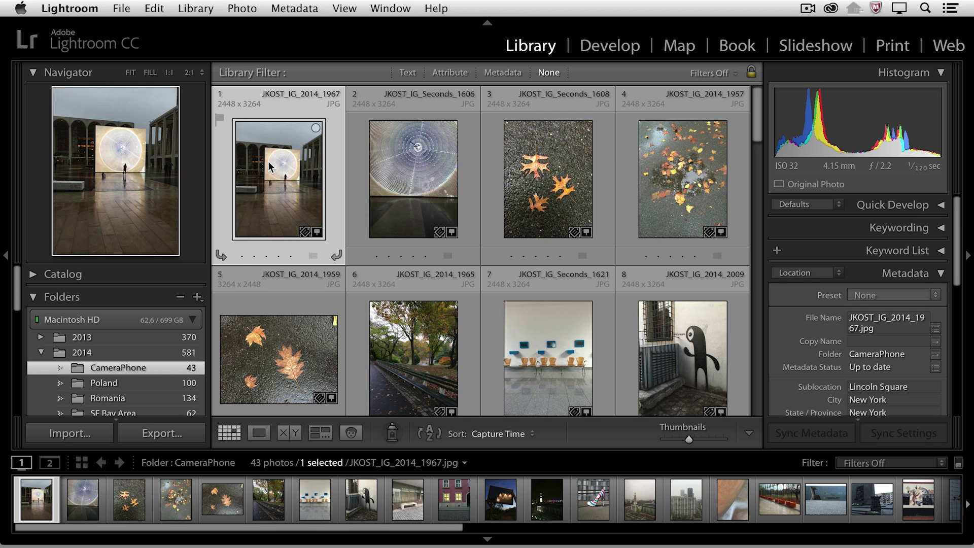
pyautogui.moveTo(268, 161)
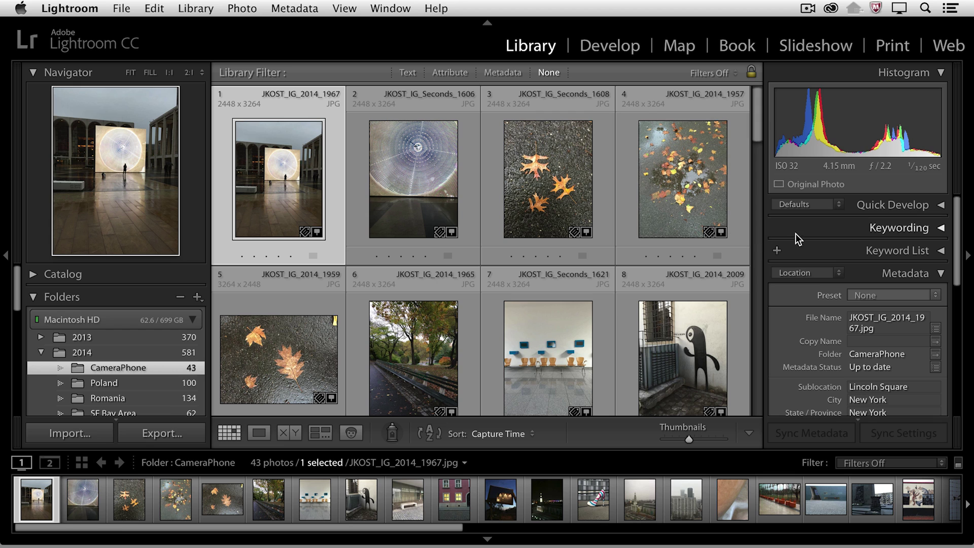
# - Keep the Location metadata preset and scroll to the first photo's GPS, Altitude and Direction fields
pyautogui.scroll(-2, 910, 272)
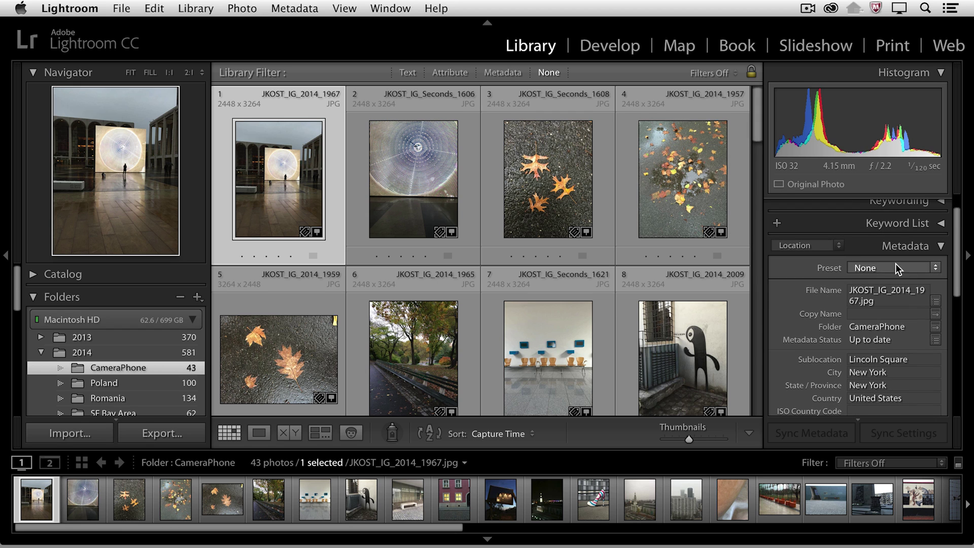
pyautogui.click(840, 247)
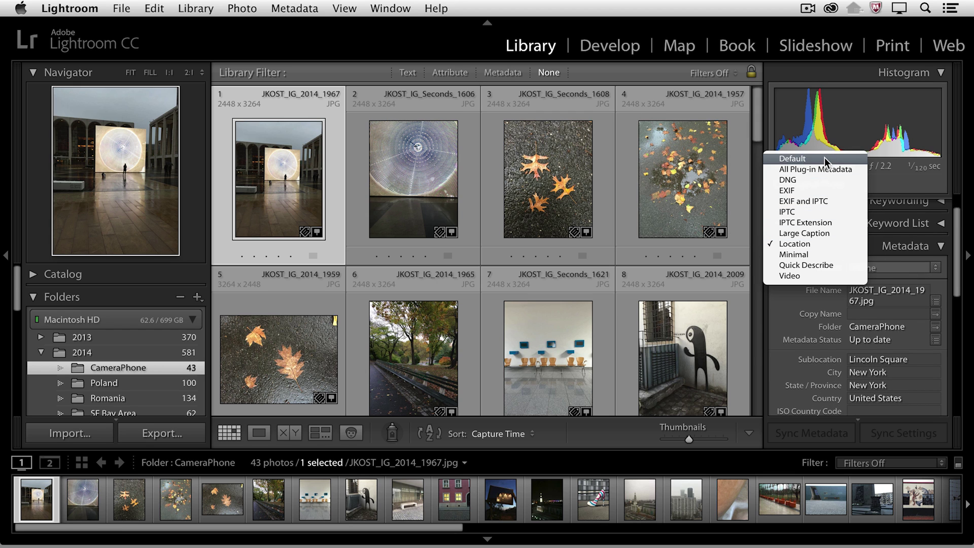
pyautogui.click(823, 244)
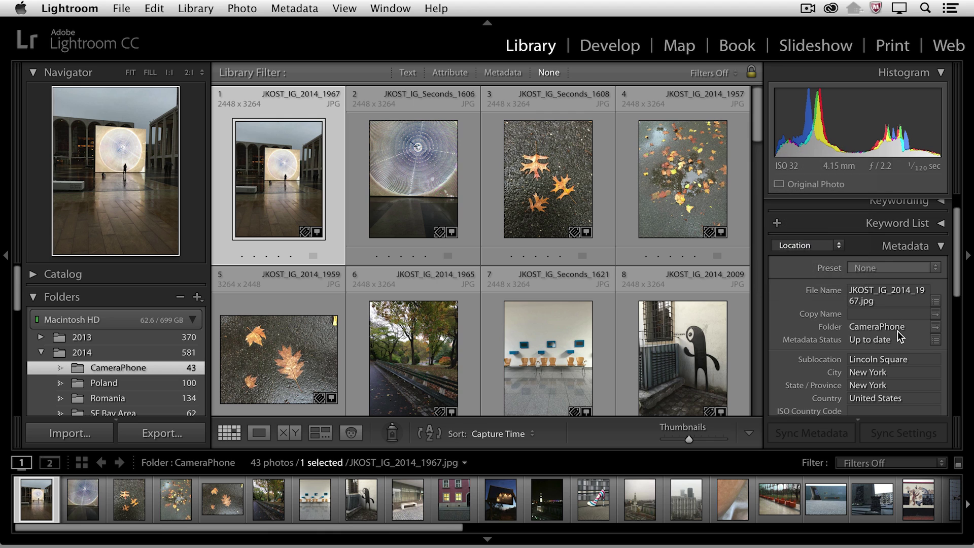
pyautogui.scroll(-2, 896, 331)
pyautogui.scroll(-2, 892, 339)
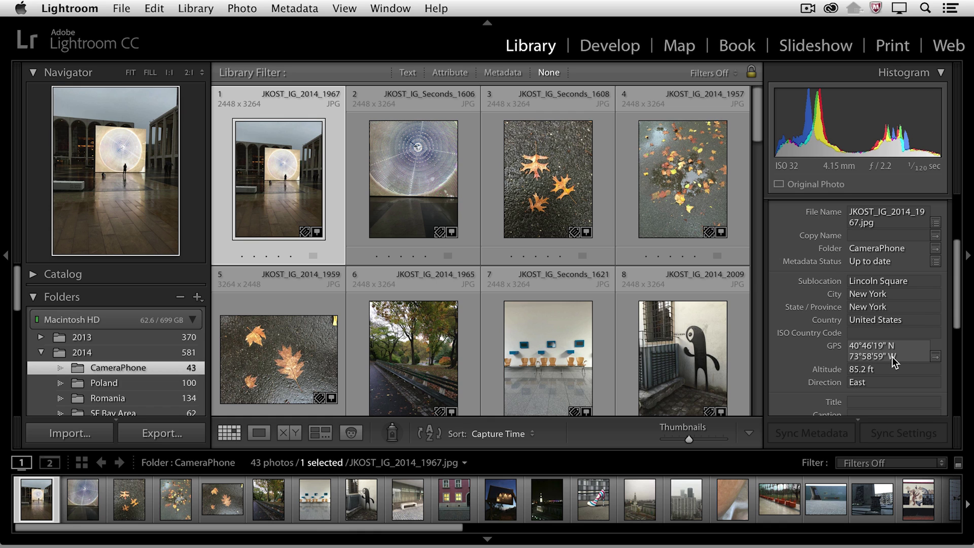
# - Show the first photo's GPS location on the map, zooming from Manhattan out to the NY/NJ region
pyautogui.click(935, 357)
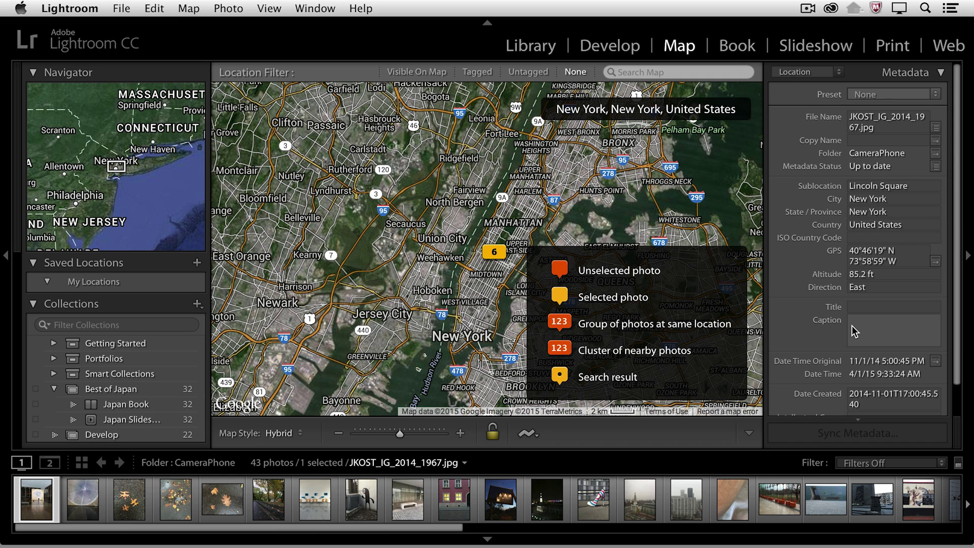
pyautogui.press('=')
pyautogui.press('=')
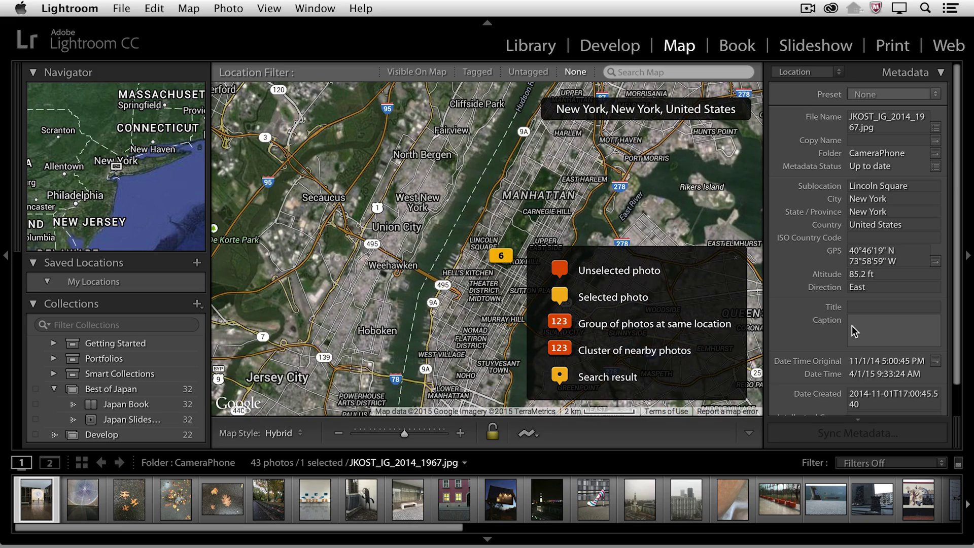
pyautogui.press('-')
pyautogui.press('-')
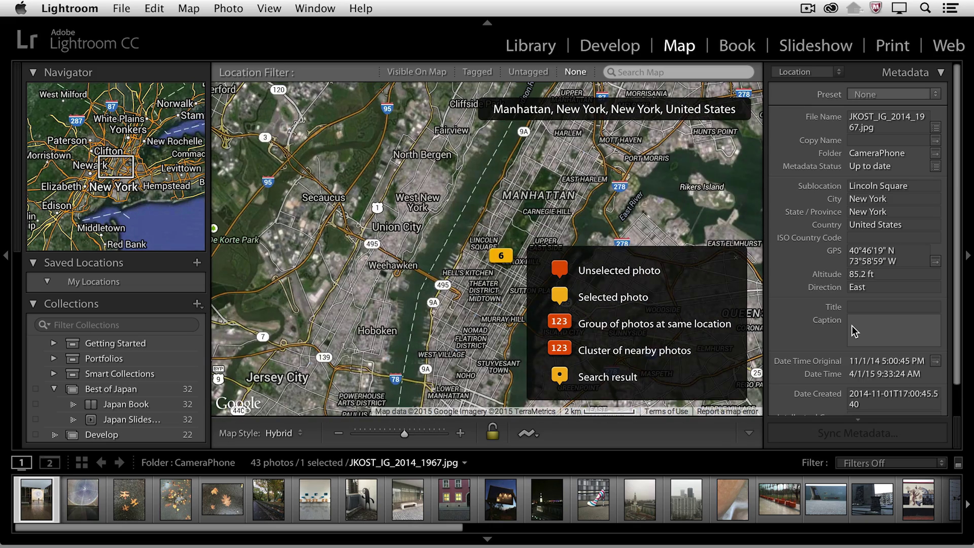
pyautogui.press('-')
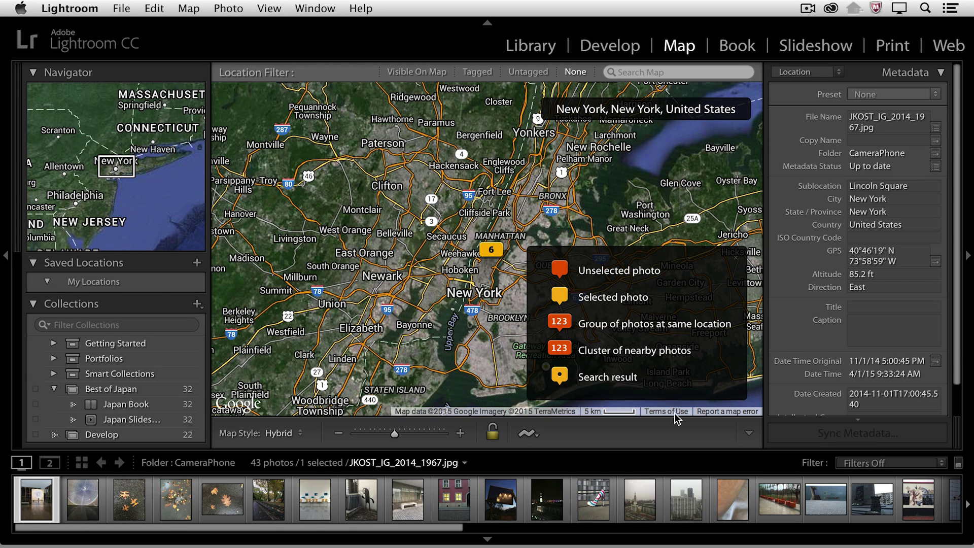
# - Zoom out to North America, then Alt-drag to zoom in on the eastern United States
pyautogui.moveTo(388, 433); pyautogui.dragTo(355, 435)
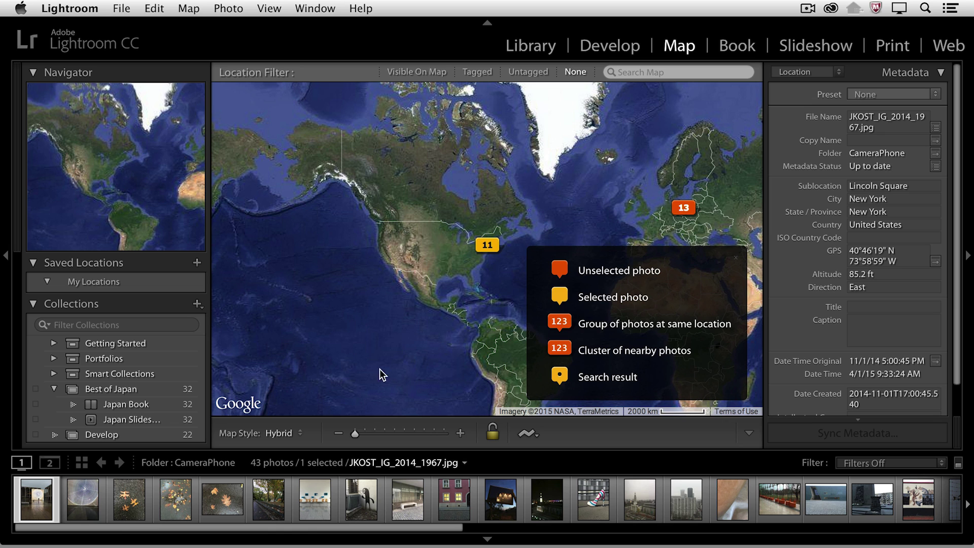
pyautogui.press('alt')
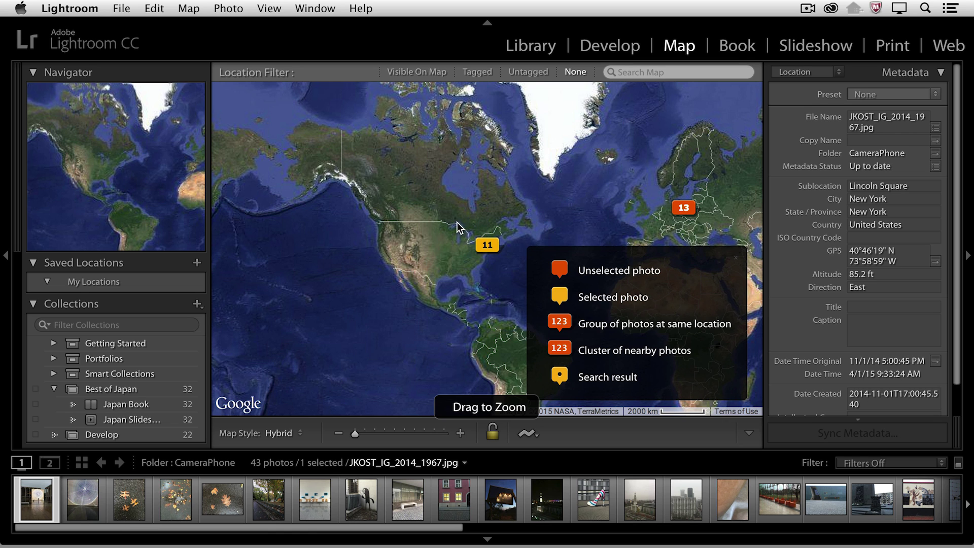
pyautogui.moveTo(465, 223); pyautogui.dragTo(515, 287)
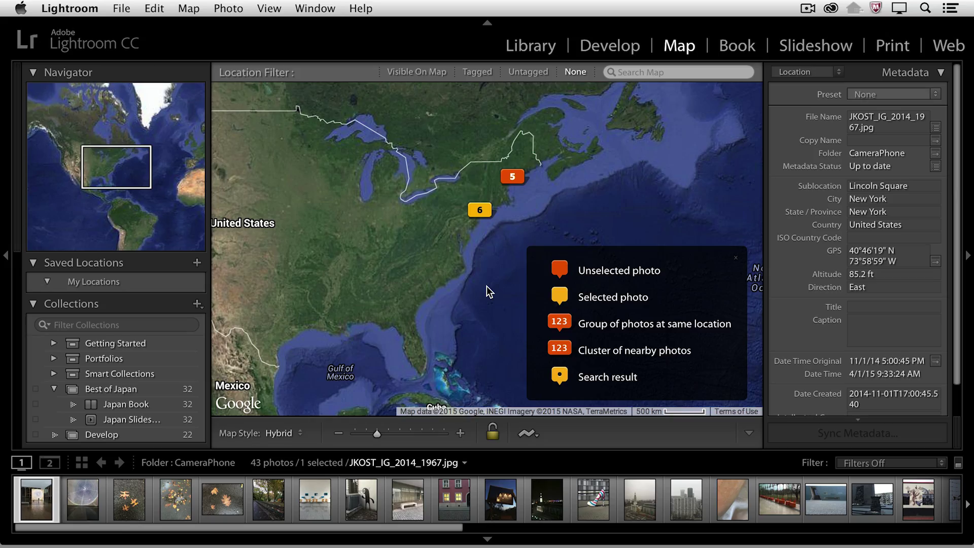
pyautogui.click(280, 433)
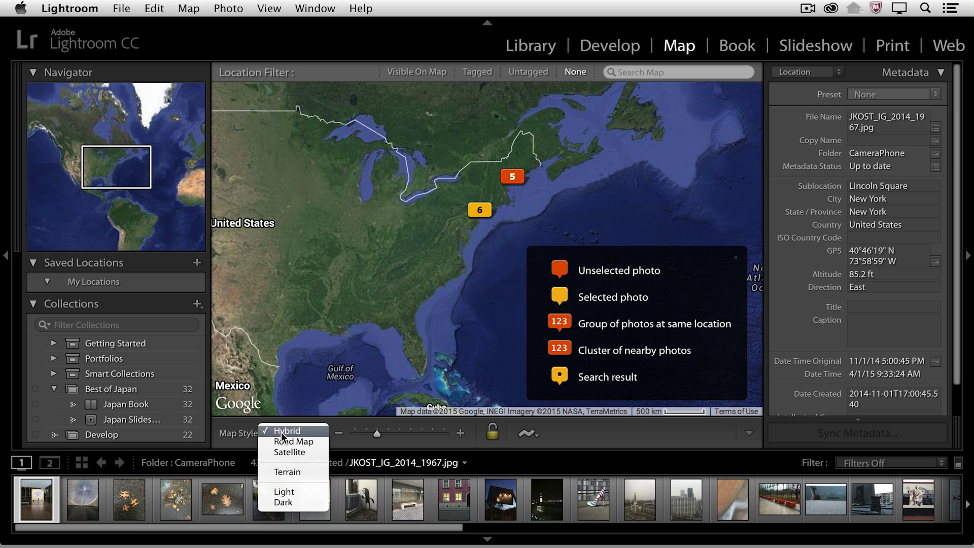
pyautogui.click(315, 441)
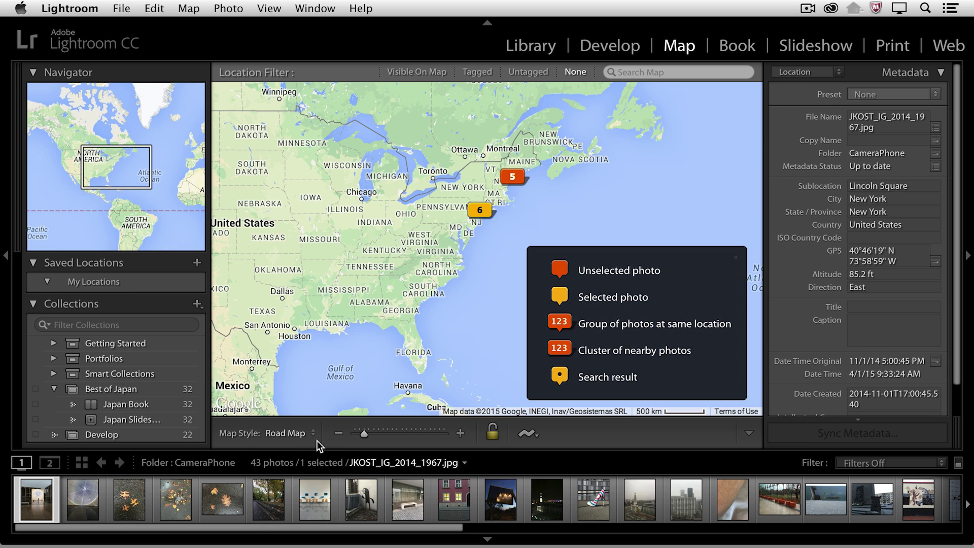
pyautogui.click(303, 433)
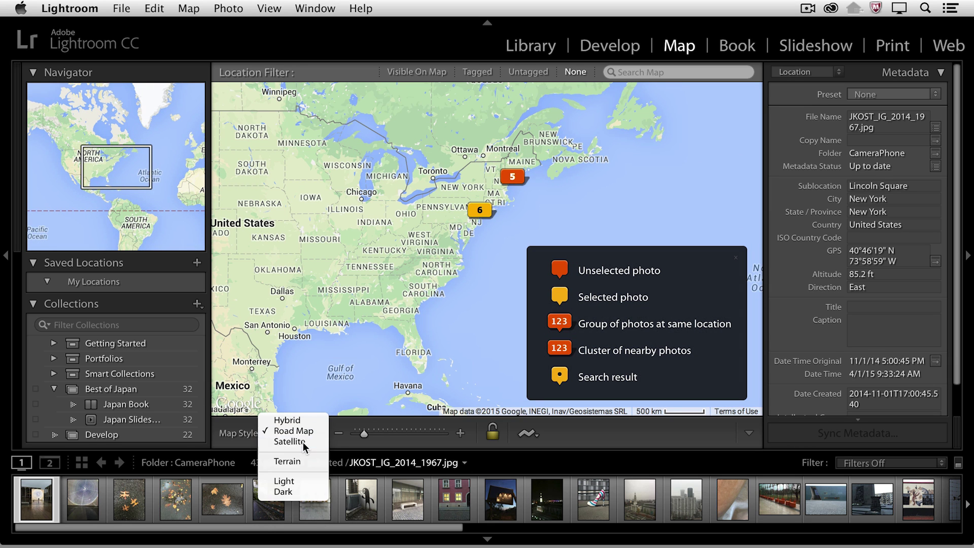
pyautogui.click(304, 444)
pyautogui.click(304, 438)
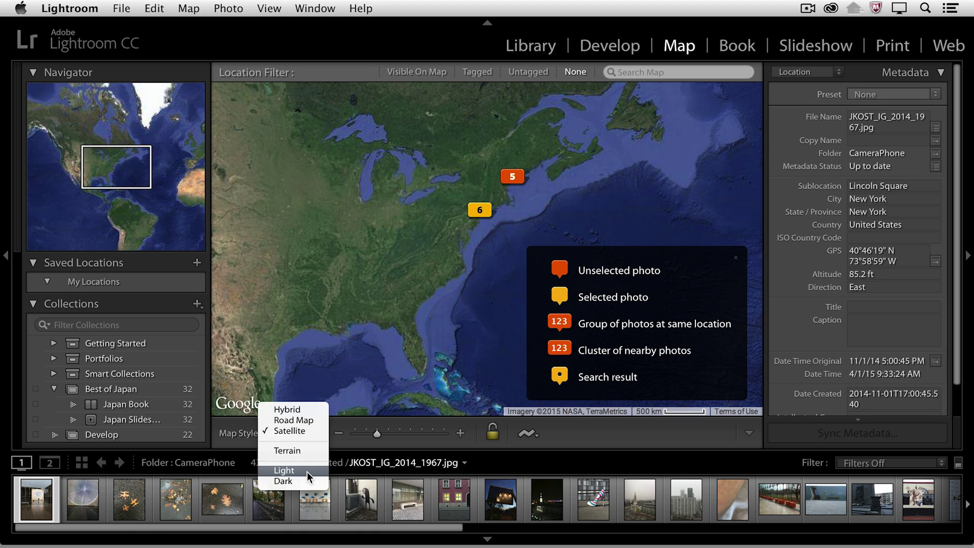
pyautogui.click(310, 410)
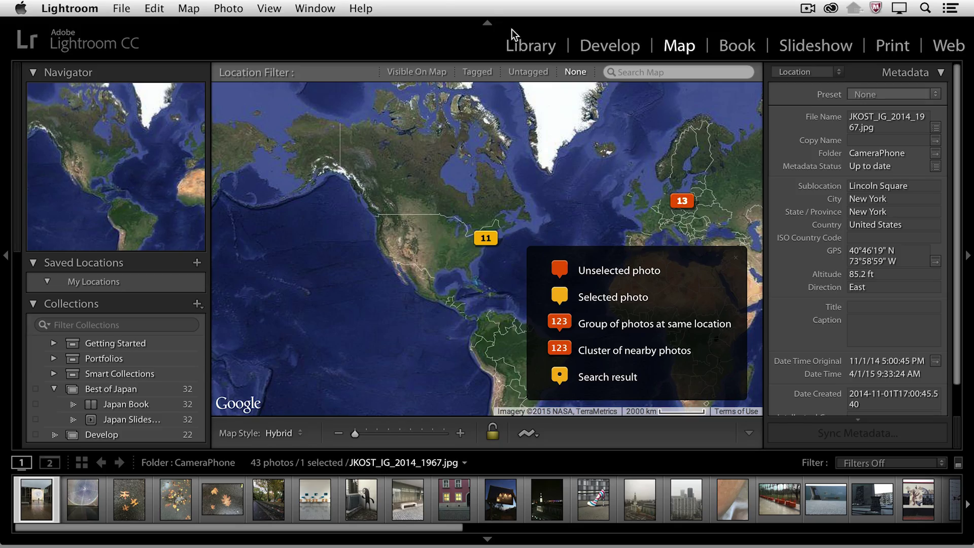
# - Load the SF Bay Area folder's 62 aerial photos from the Library into the Map module
pyautogui.click(517, 43)
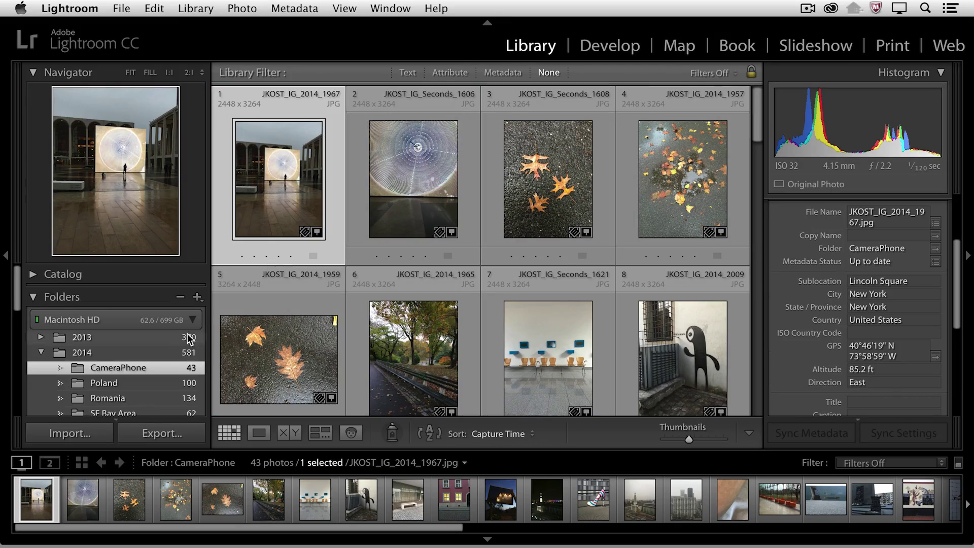
pyautogui.scroll(-1, 165, 376)
pyautogui.click(163, 392)
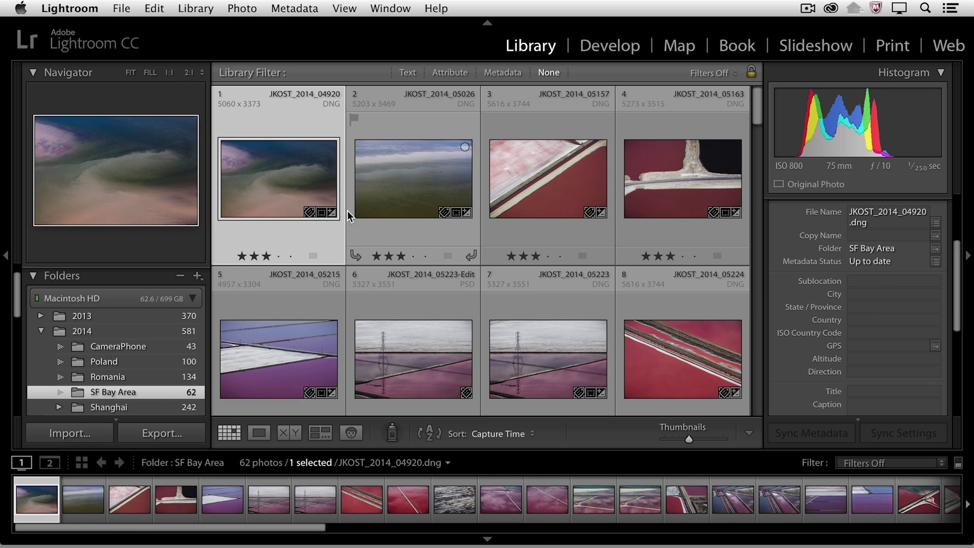
pyautogui.scroll(-3, 373, 220)
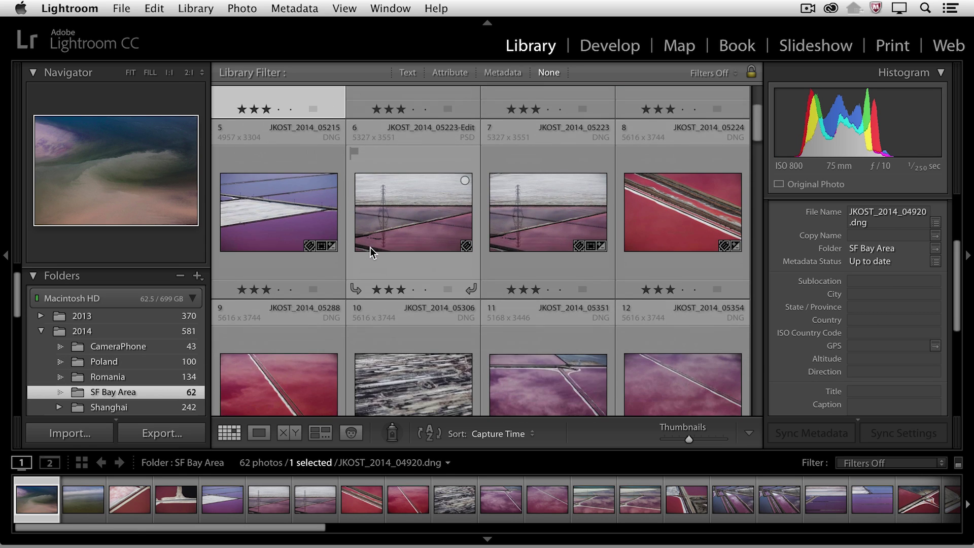
pyautogui.scroll(-2, 370, 247)
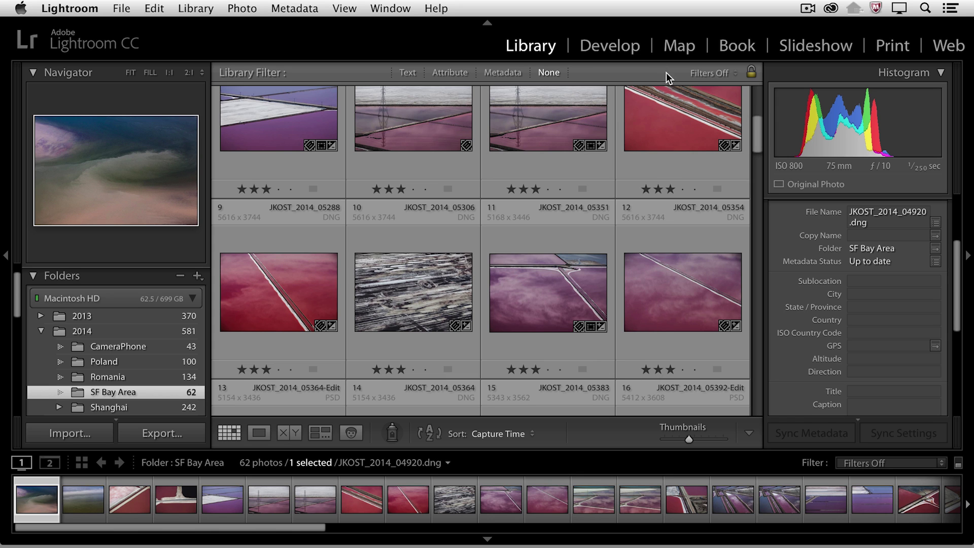
pyautogui.click(678, 48)
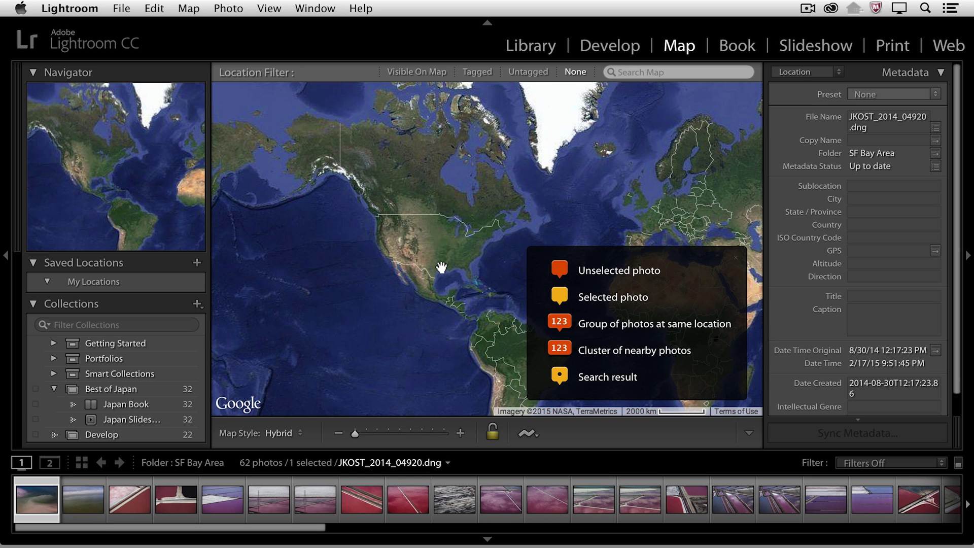
# - Search the map for 'San Francicso Bay'
pyautogui.click(635, 73)
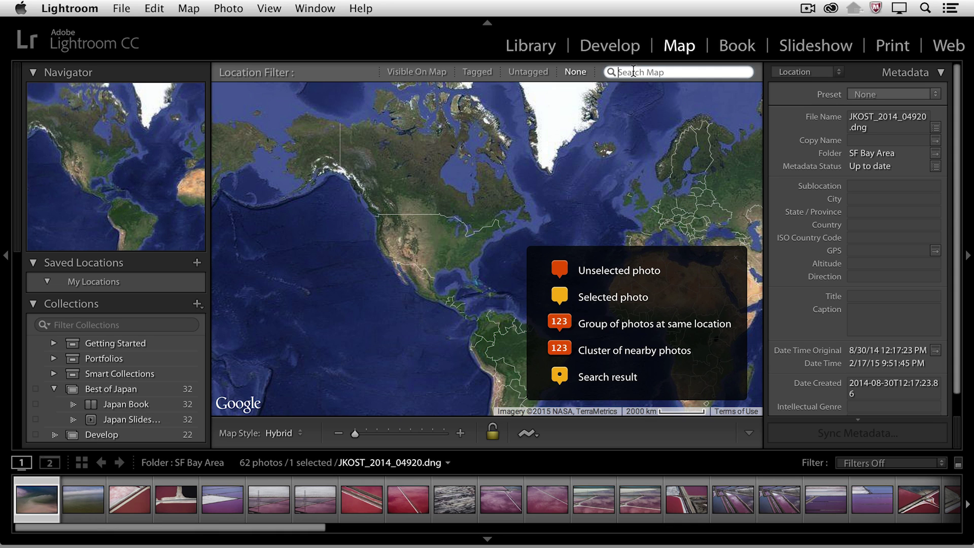
pyautogui.write('San')
pyautogui.write(' Francicso')
pyautogui.write(' Bay')
pyautogui.press('Return')
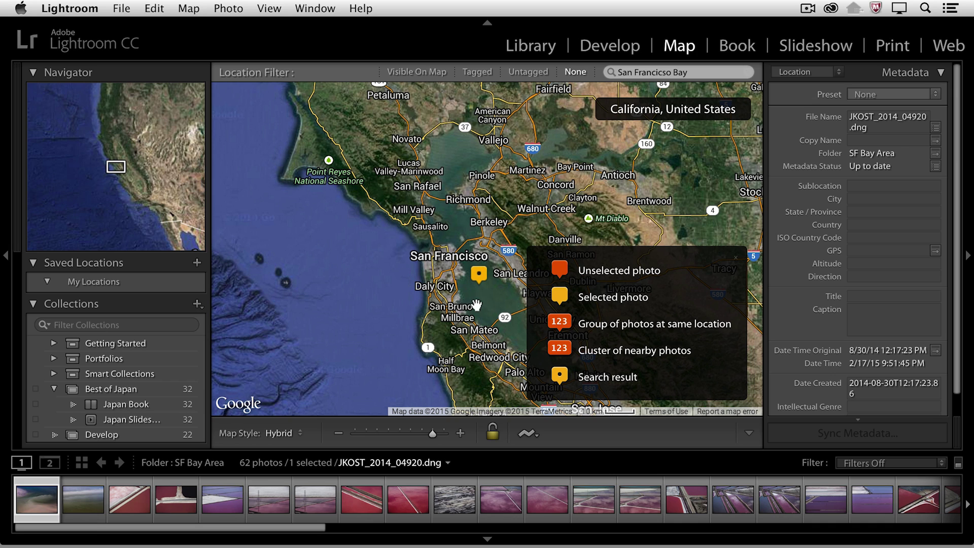
# - Zoom and pan the map toward the South Bay until Alviso and the bay refuge show
pyautogui.moveTo(476, 309); pyautogui.dragTo(302, 171)
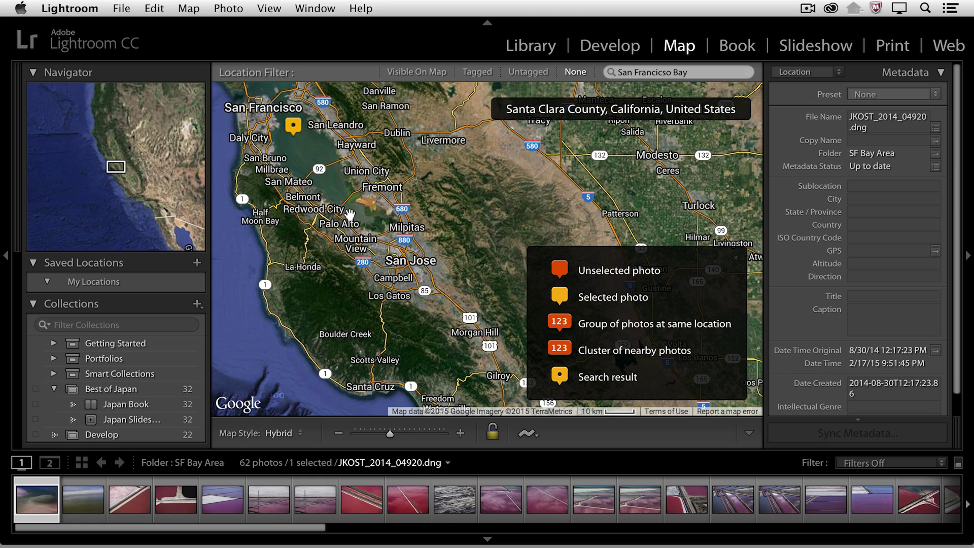
pyautogui.press('=')
pyautogui.press('=')
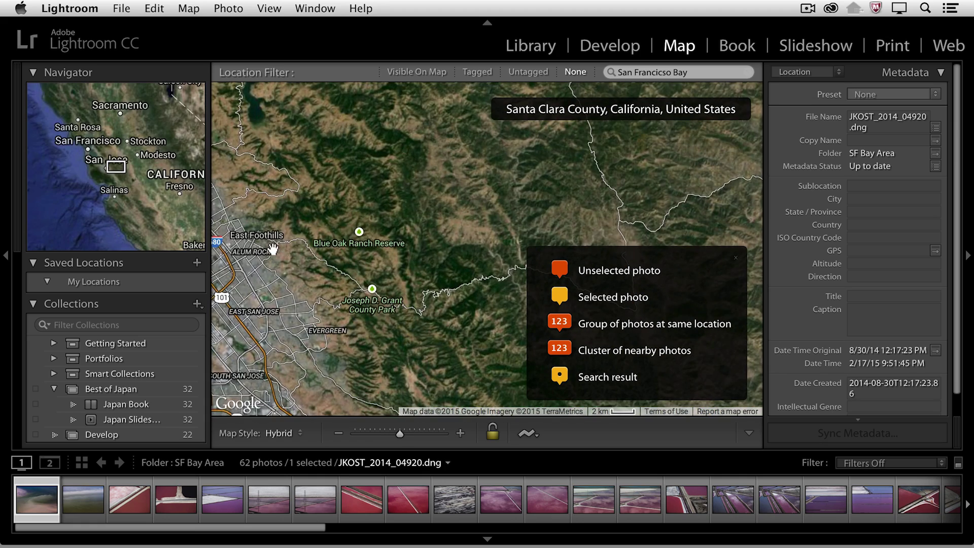
pyautogui.moveTo(261, 246); pyautogui.dragTo(522, 263)
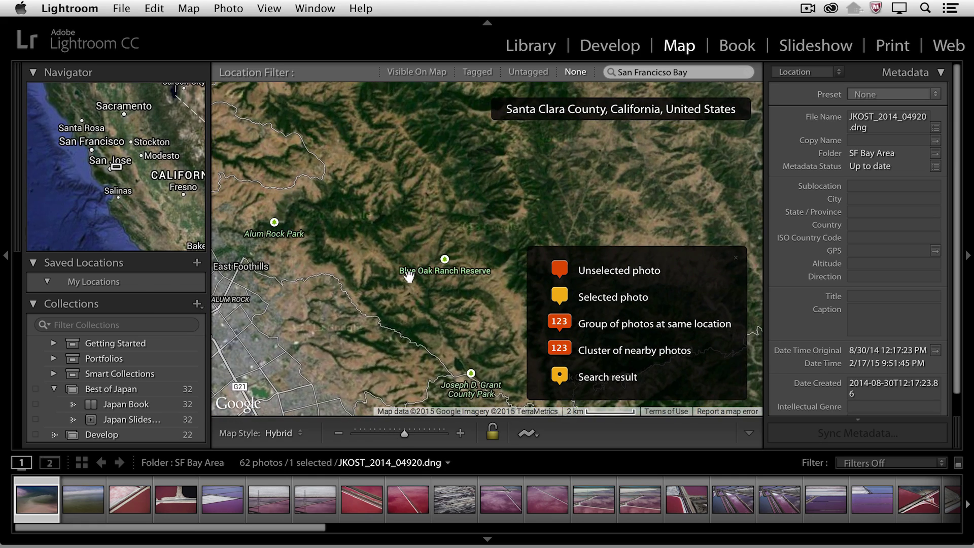
pyautogui.moveTo(203, 238); pyautogui.dragTo(422, 282)
pyautogui.moveTo(302, 254); pyautogui.dragTo(365, 274)
pyautogui.moveTo(328, 244); pyautogui.dragTo(401, 261)
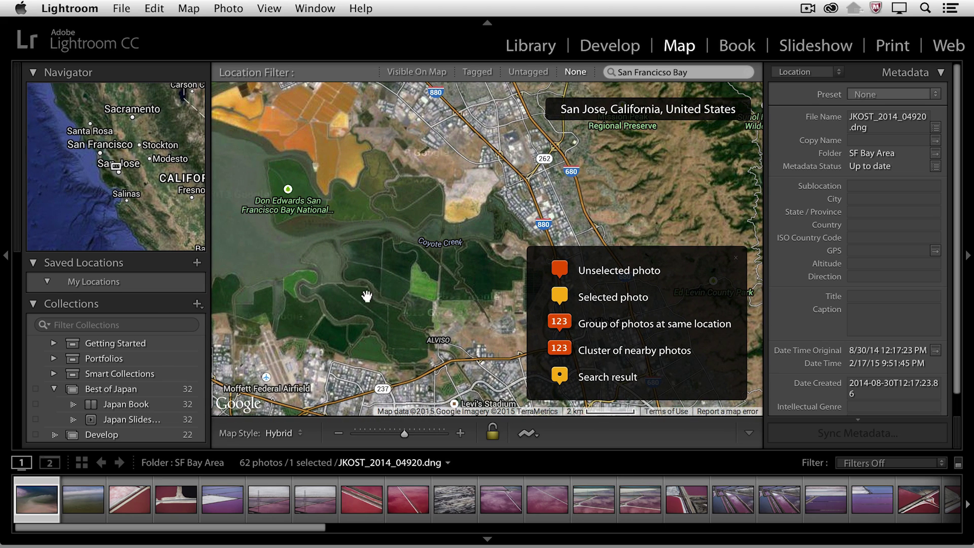
# - Close the map key, then pan past Palo Alto to the Redwood City and Bair Island shoreline
pyautogui.click(736, 259)
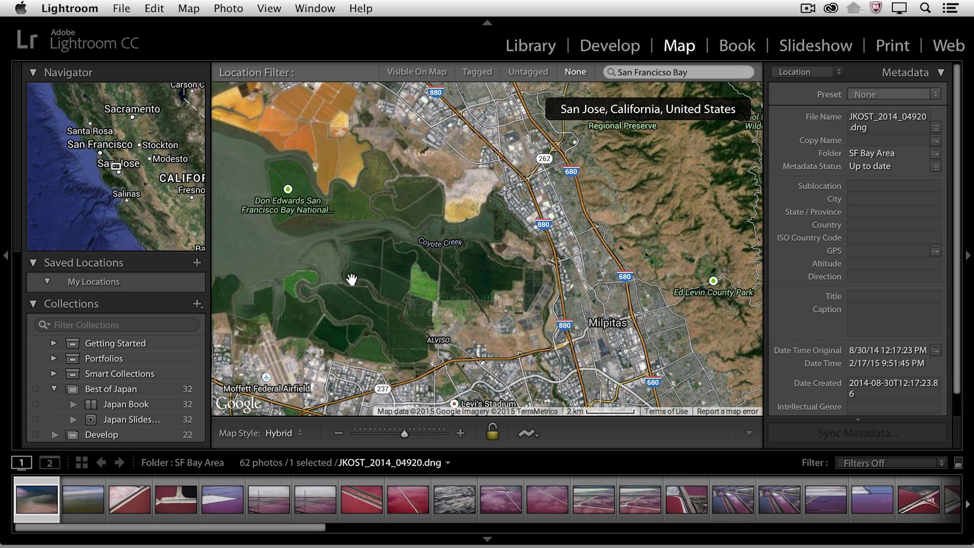
pyautogui.moveTo(351, 280); pyautogui.dragTo(577, 293)
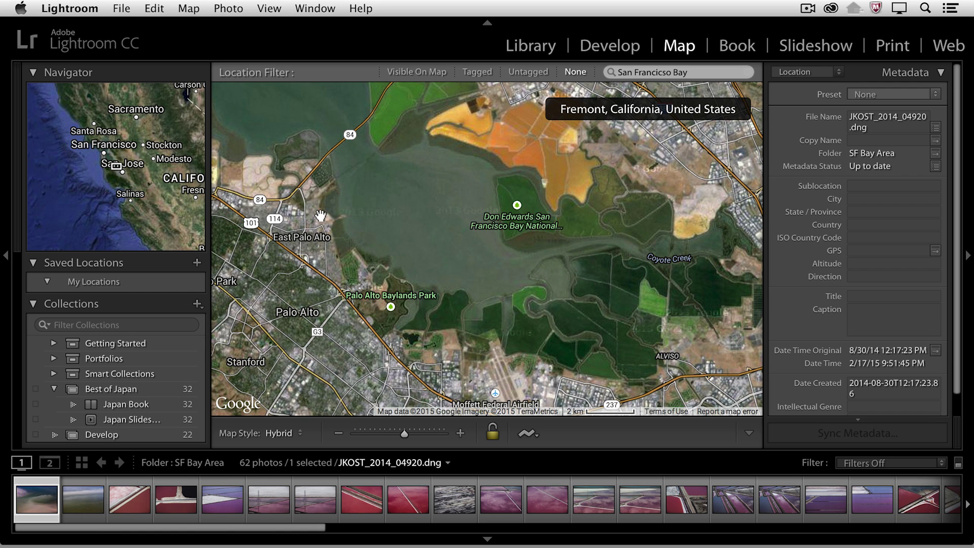
pyautogui.moveTo(321, 215); pyautogui.dragTo(541, 276)
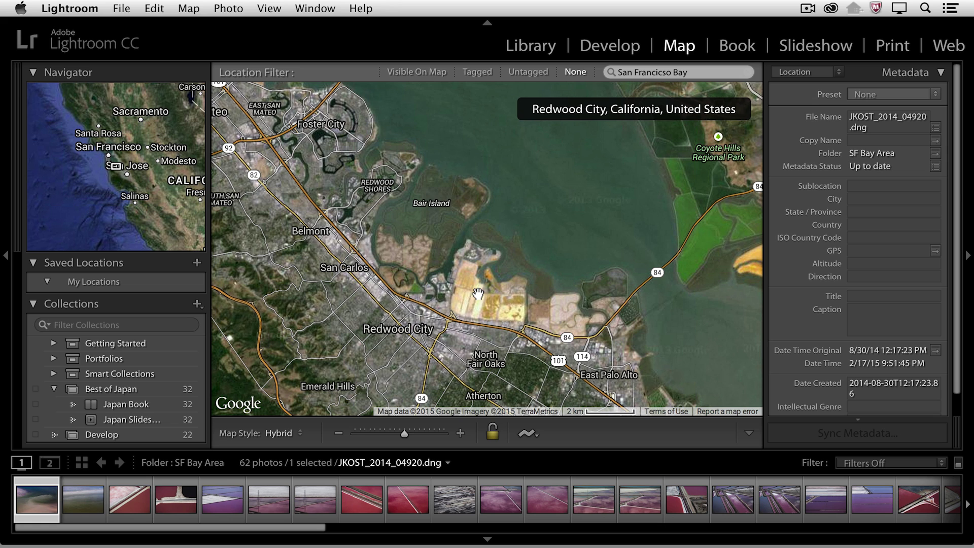
pyautogui.scroll(1, 478, 293)
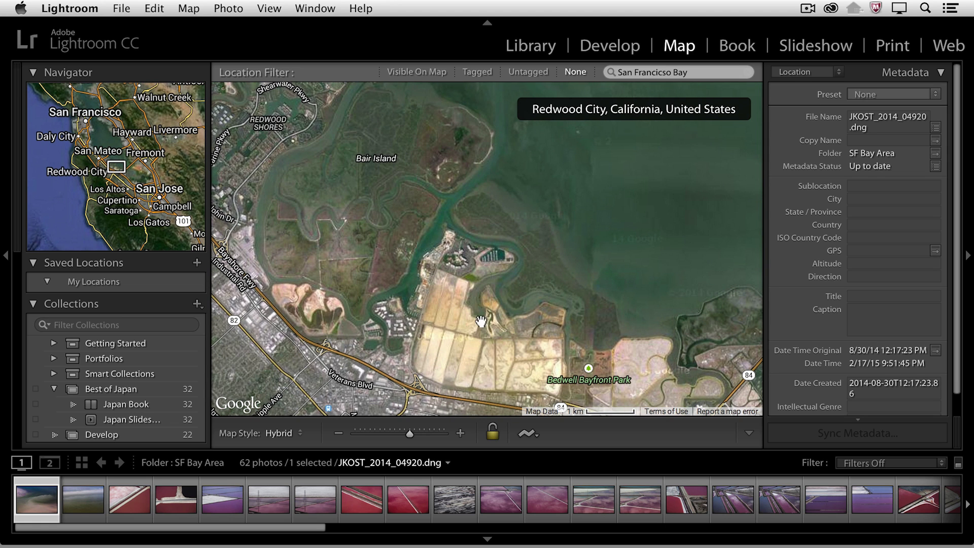
pyautogui.moveTo(480, 320); pyautogui.dragTo(500, 261)
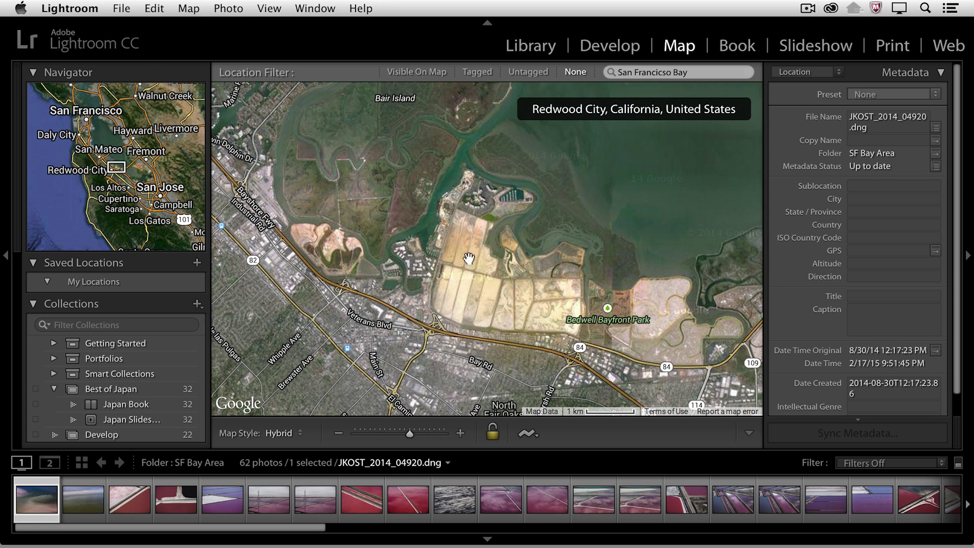
# - Geotag the first two photos near Bair Island, then select the third photo onward for the next batch
pyautogui.keyDown('super'); pyautogui.click(90, 504); pyautogui.keyUp('super')
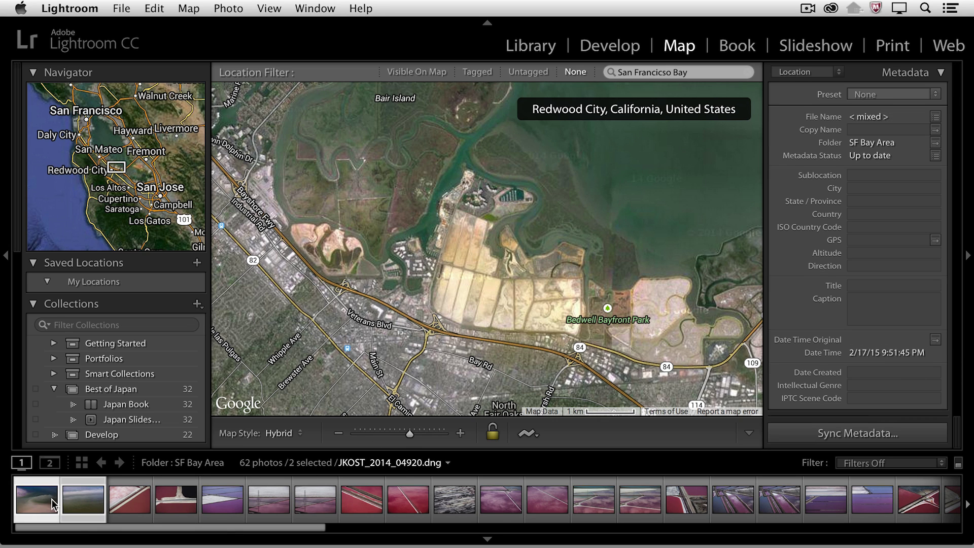
pyautogui.moveTo(95, 492); pyautogui.dragTo(503, 150)
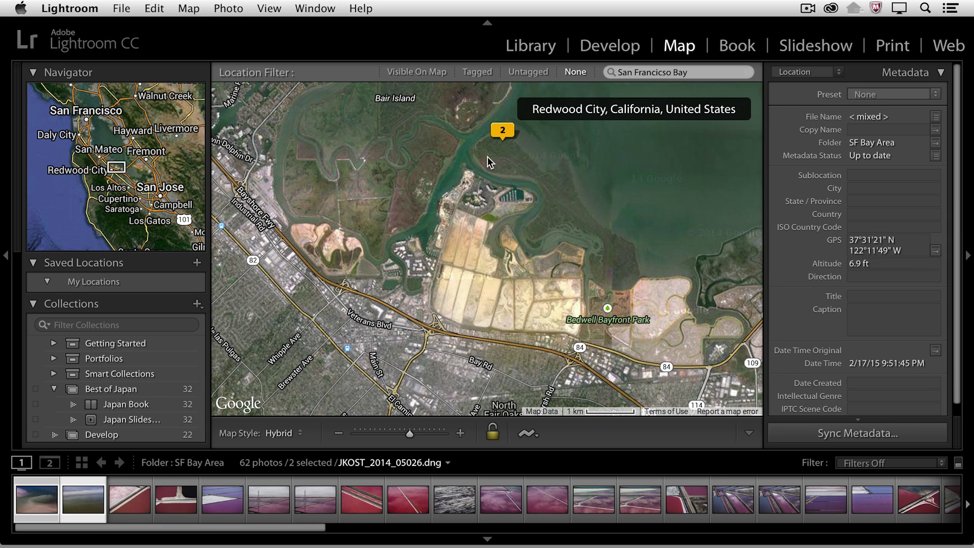
pyautogui.click(131, 507)
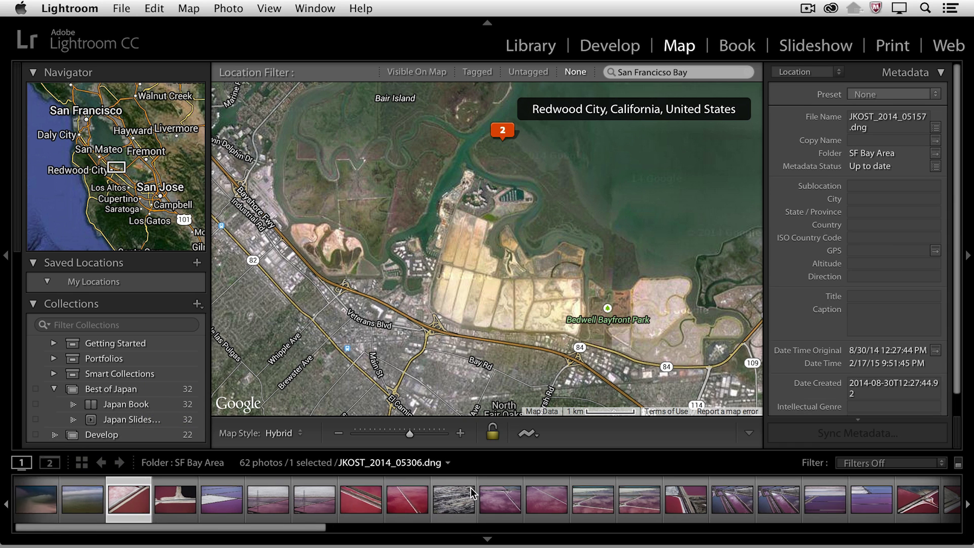
pyautogui.hscroll(5, 472, 505)
pyautogui.hscroll(8, 486, 506)
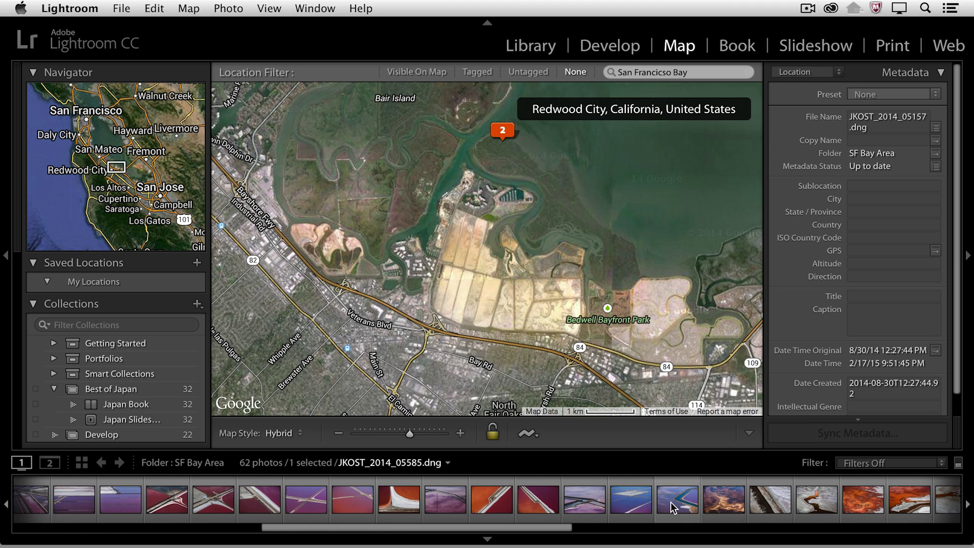
pyautogui.hscroll(10, 675, 505)
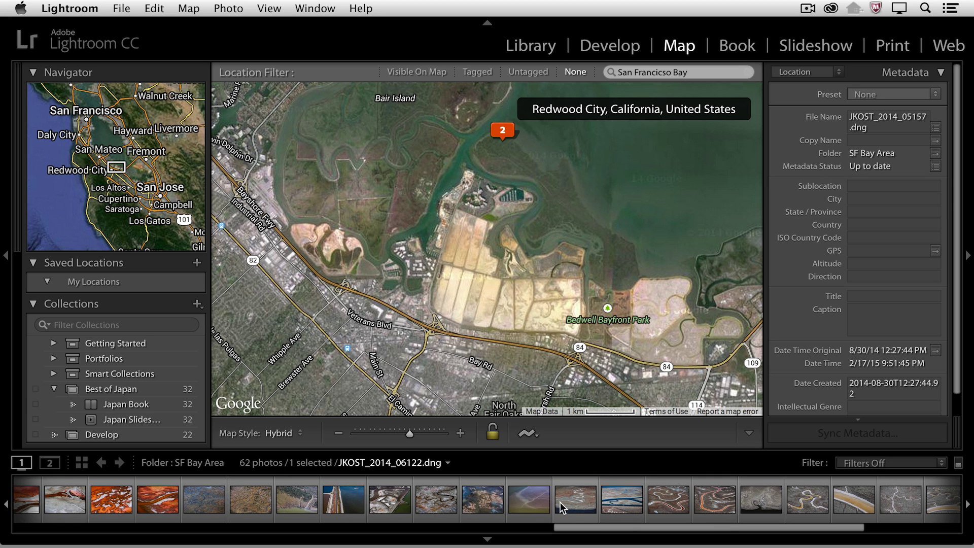
pyautogui.keyDown('shift'); pyautogui.click(541, 505); pyautogui.keyUp('shift')
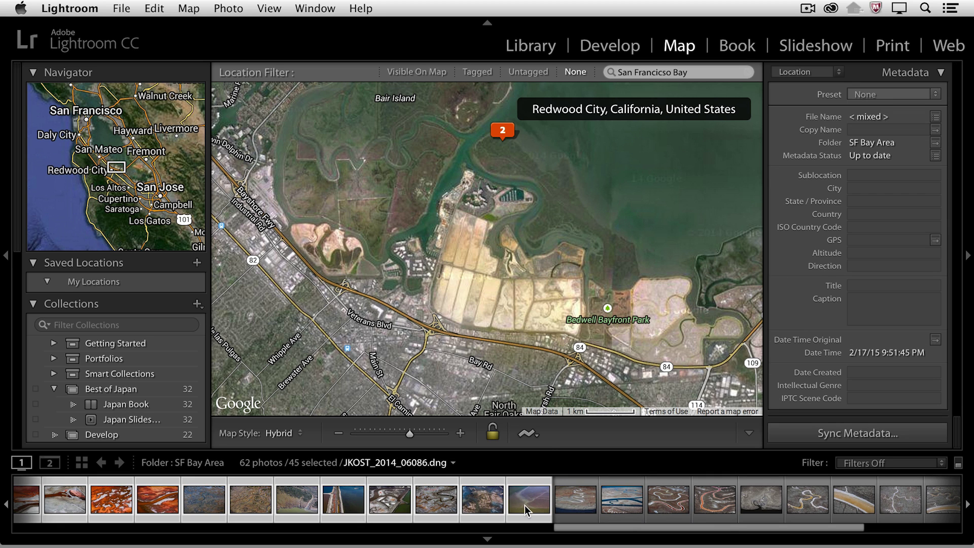
# - Drop the 45 selected photos on the salt ponds, then zoom into the Menlo Park marsh
pyautogui.moveTo(525, 505); pyautogui.dragTo(472, 195)
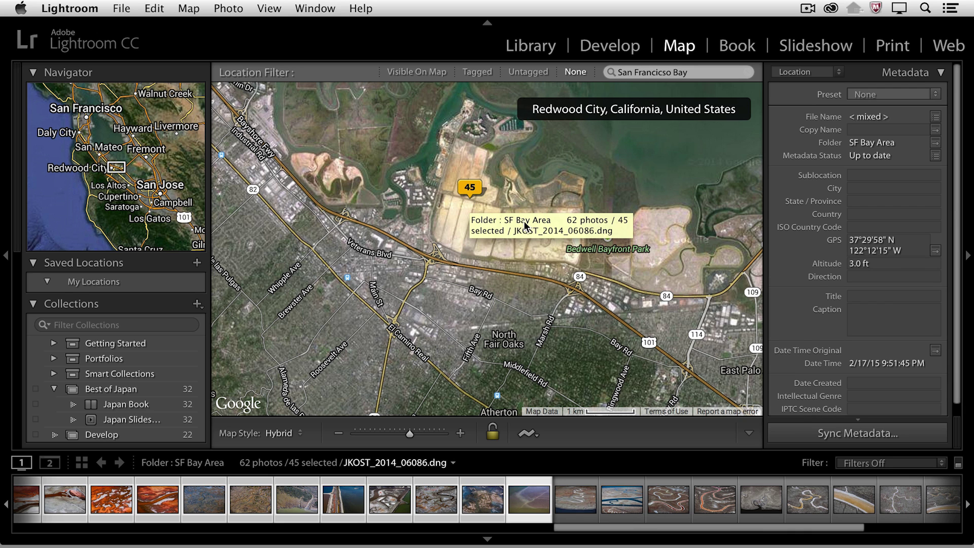
pyautogui.moveTo(676, 247); pyautogui.dragTo(419, 235)
pyautogui.scroll(2, 411, 237)
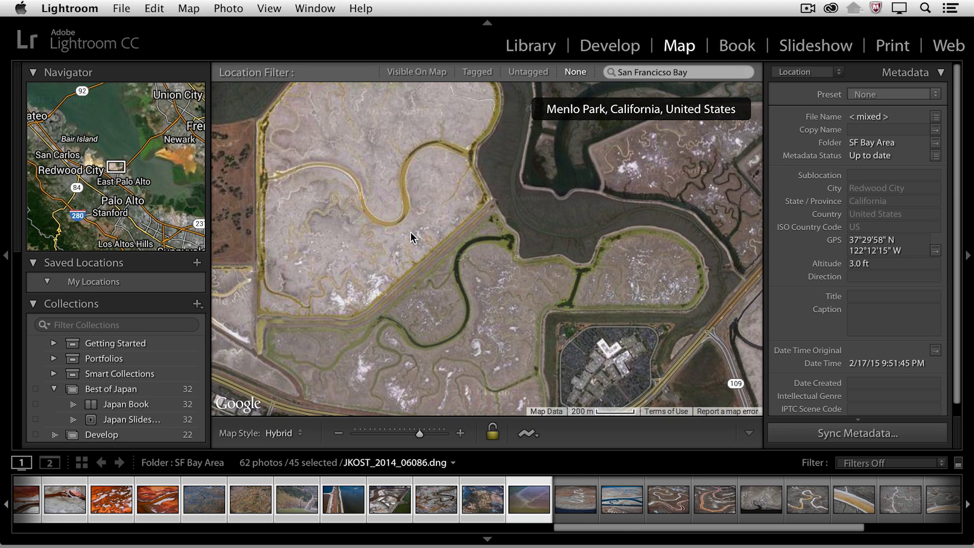
pyautogui.scroll(1, 411, 245)
pyautogui.scroll(1, 567, 368)
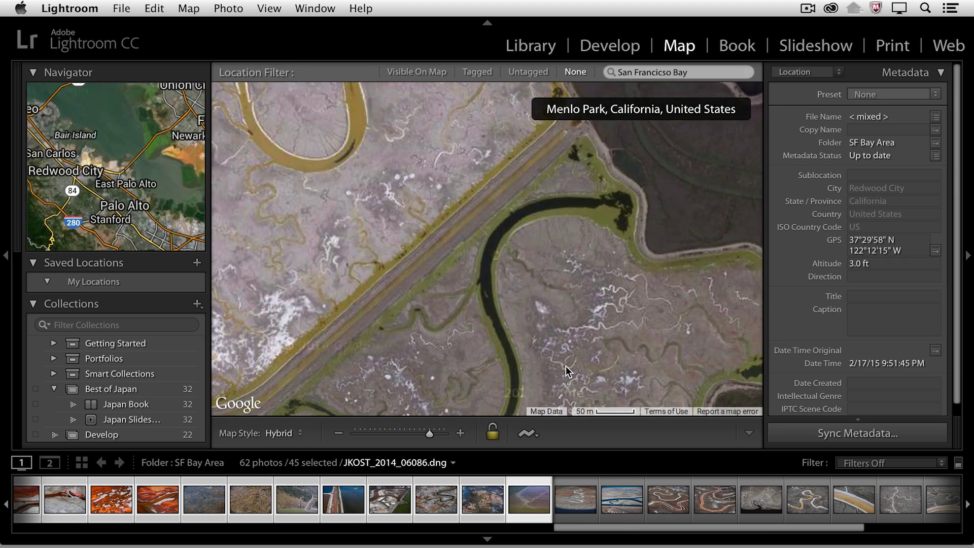
pyautogui.moveTo(562, 360); pyautogui.dragTo(441, 197)
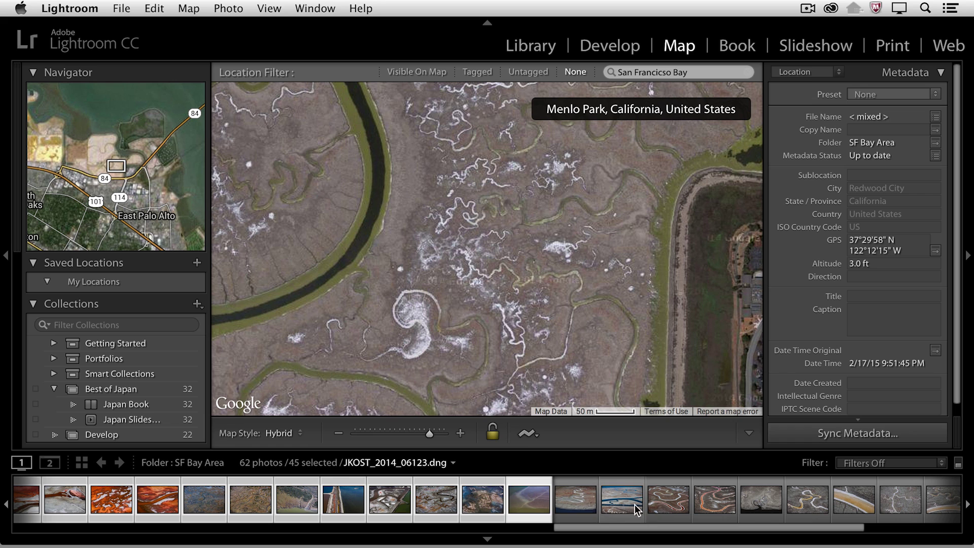
# - Select the next 11 photos in the filmstrip and place them in the marsh
pyautogui.moveTo(720, 533); pyautogui.dragTo(801, 528)
pyautogui.click(747, 506)
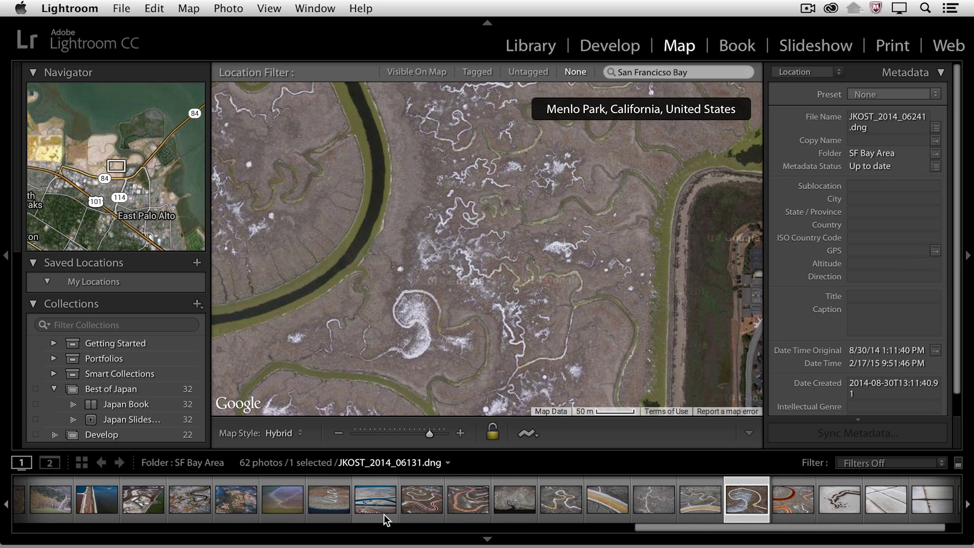
pyautogui.click(334, 505)
pyautogui.keyDown('shift'); pyautogui.click(793, 500); pyautogui.keyUp('shift')
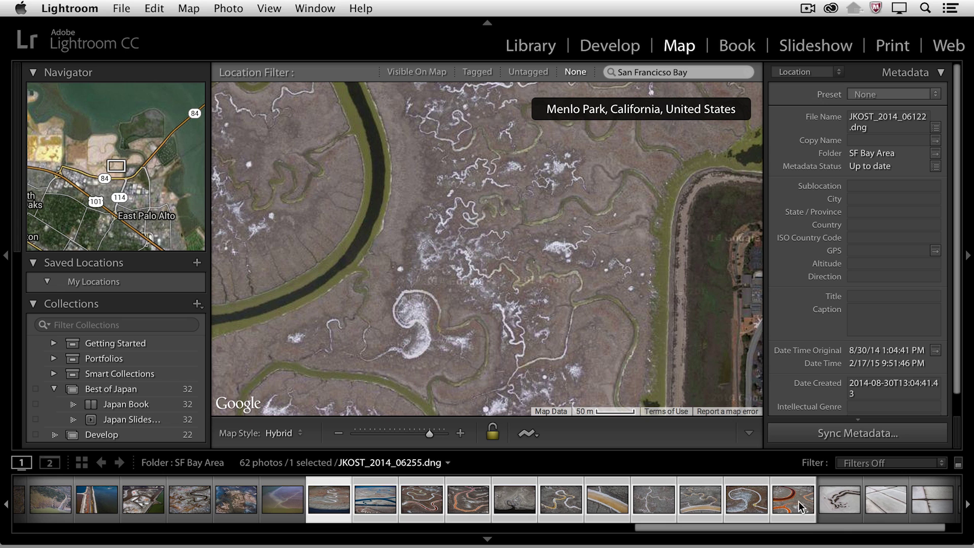
pyautogui.moveTo(609, 500); pyautogui.dragTo(466, 327)
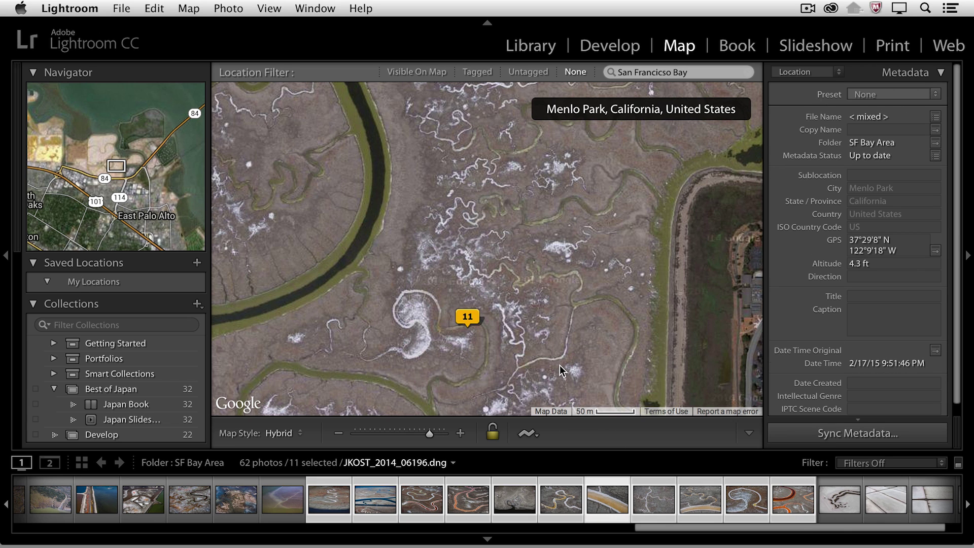
# - Zoom the map out back to the Redwood City pin and select the last four photos
pyautogui.press('-')
pyautogui.press('-')
pyautogui.press('-')
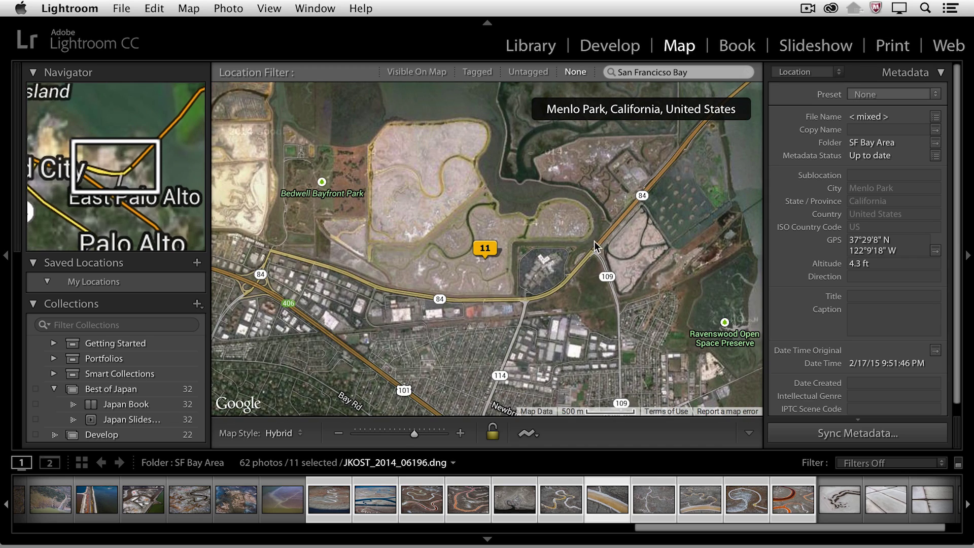
pyautogui.moveTo(327, 229); pyautogui.dragTo(647, 301)
pyautogui.keyDown('shift'); pyautogui.click(941, 506); pyautogui.keyUp('shift')
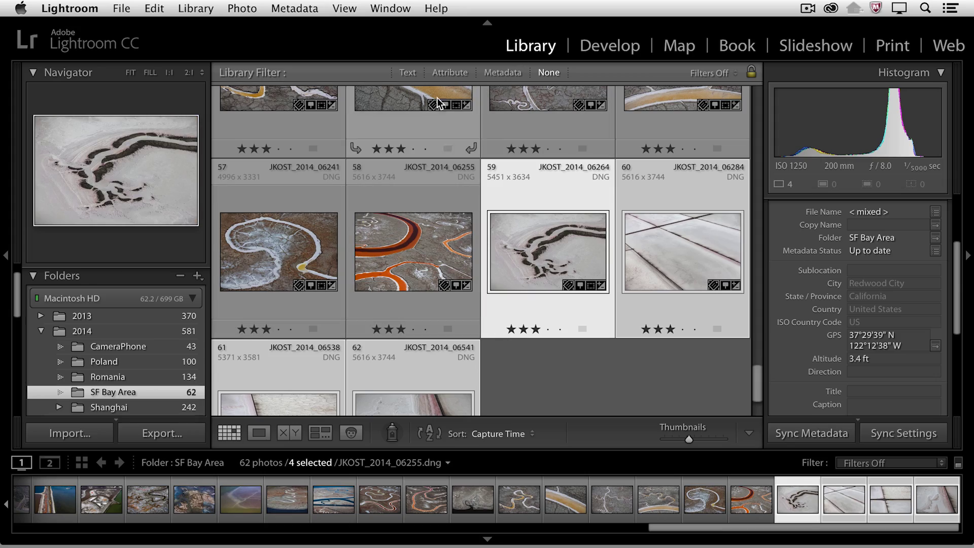
# - Set the four photos' export metadata to Copyright & Contact Info Only
pyautogui.click(180, 432)
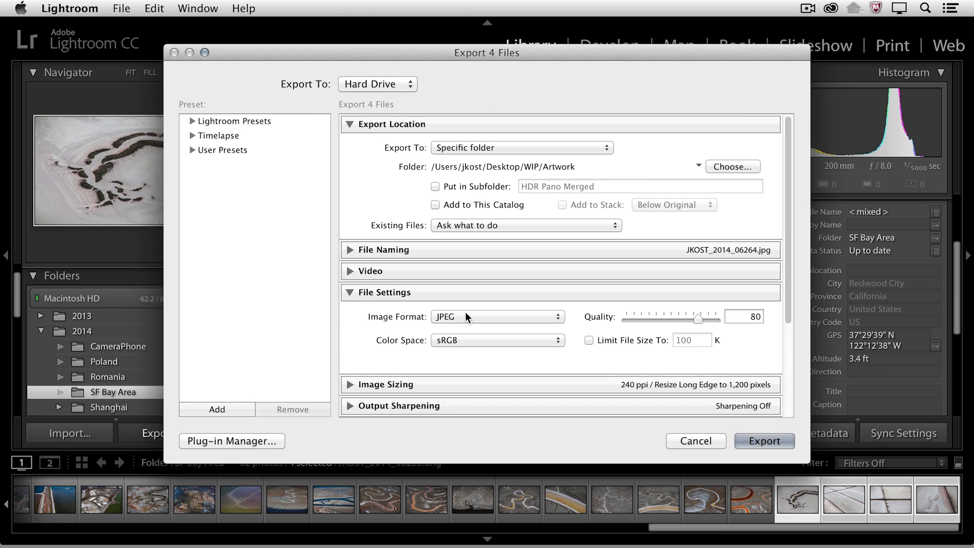
pyautogui.scroll(-5, 457, 318)
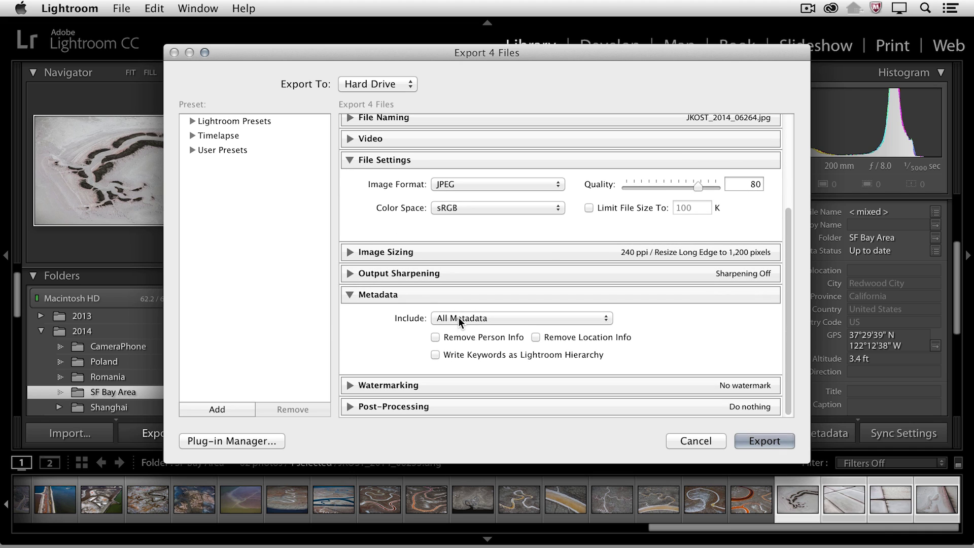
pyautogui.click(456, 316)
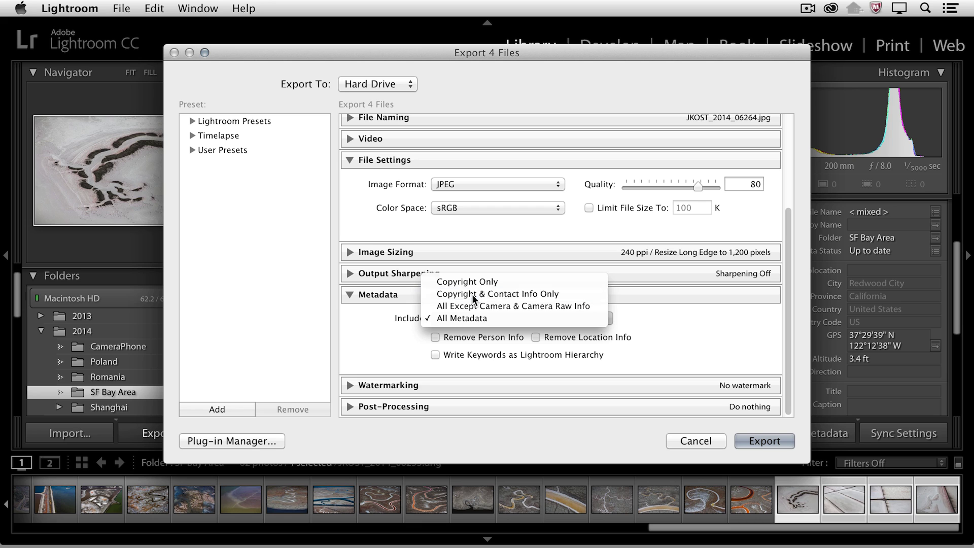
pyautogui.click(472, 294)
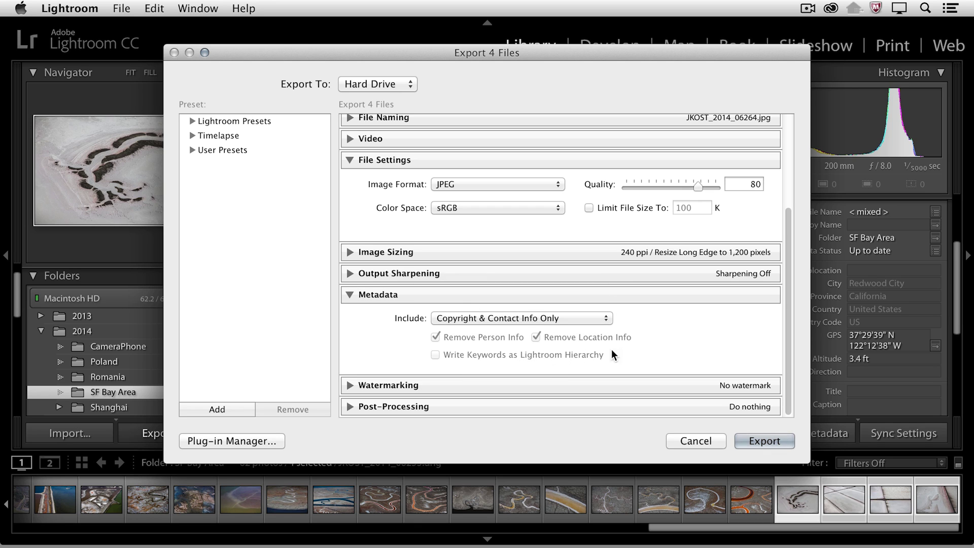